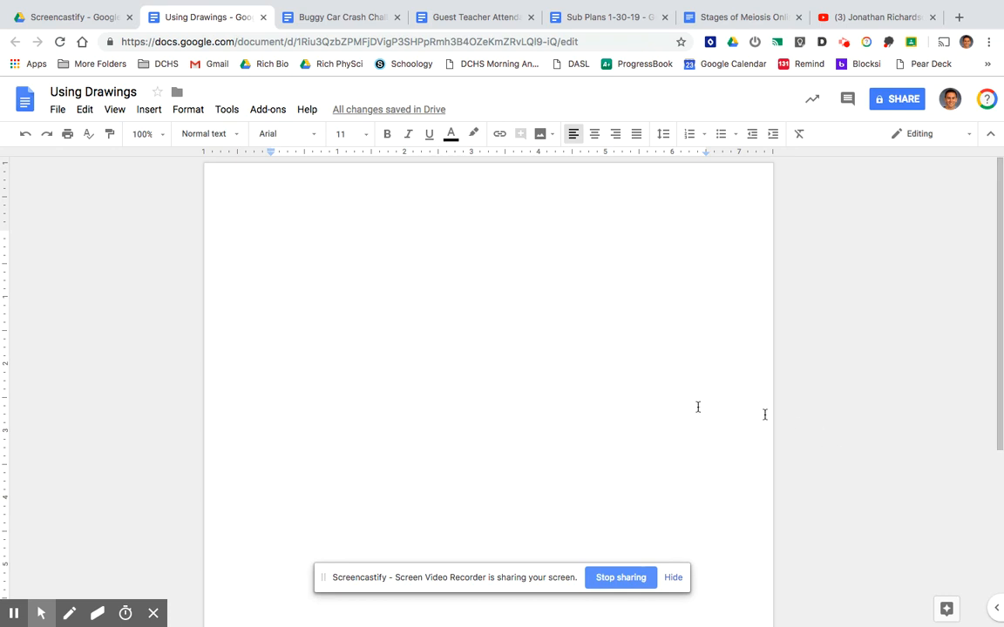
# Enter the line "Text" and, several blank lines below it, "Label", placing the cursor between the two.
pyautogui.click(412, 239)
pyautogui.click(337, 235)
pyautogui.press('Return')
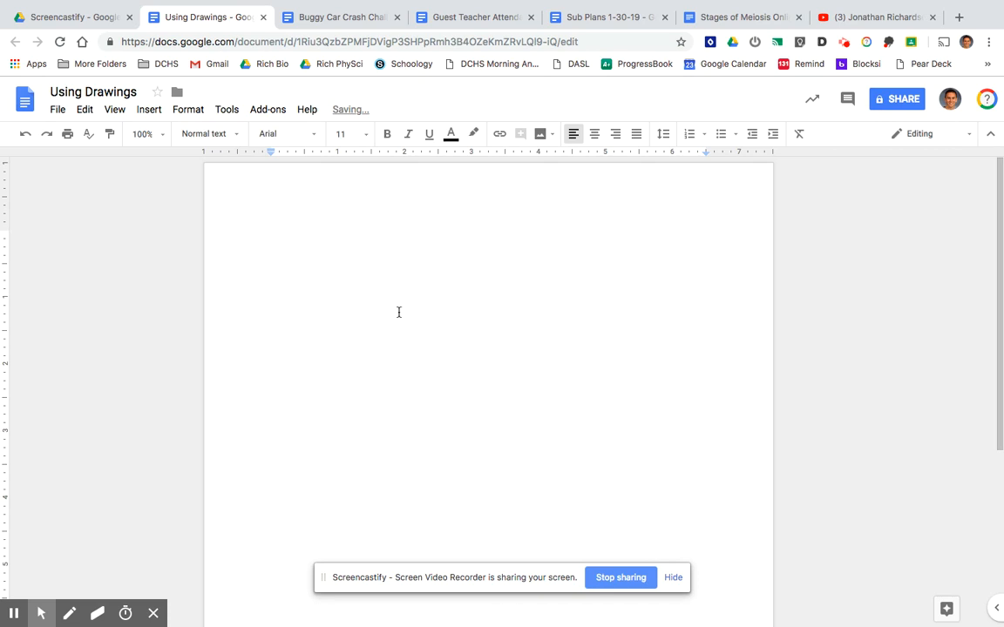
pyautogui.write('Text')
pyautogui.press('Return')
pyautogui.press('Return')
pyautogui.write('Label')
pyautogui.press('Up')
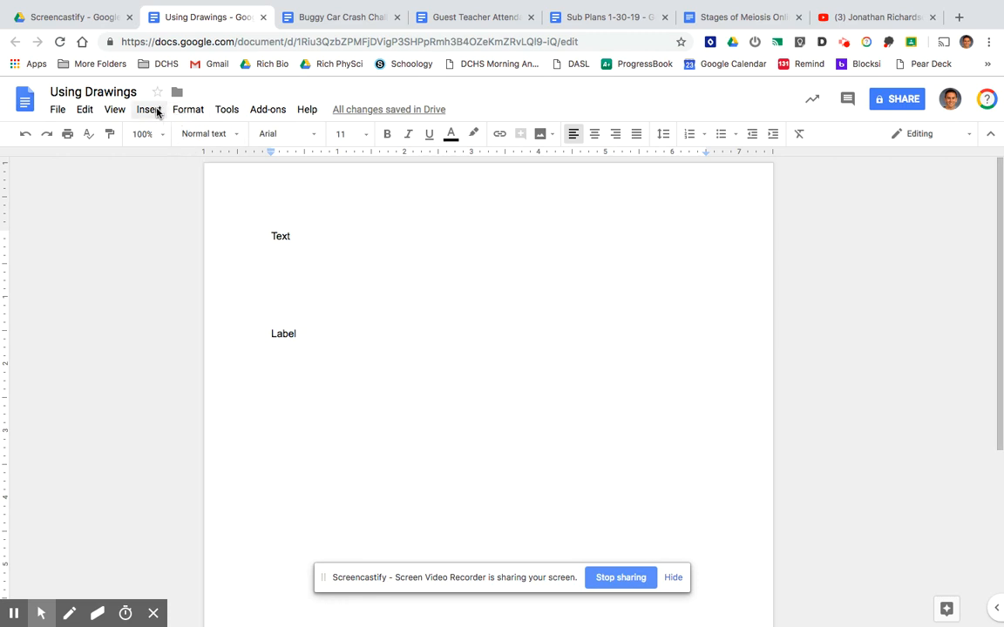
# Insert a new drawing and upload the car crash image from the Desktop folder into it.
pyautogui.click(148, 110)
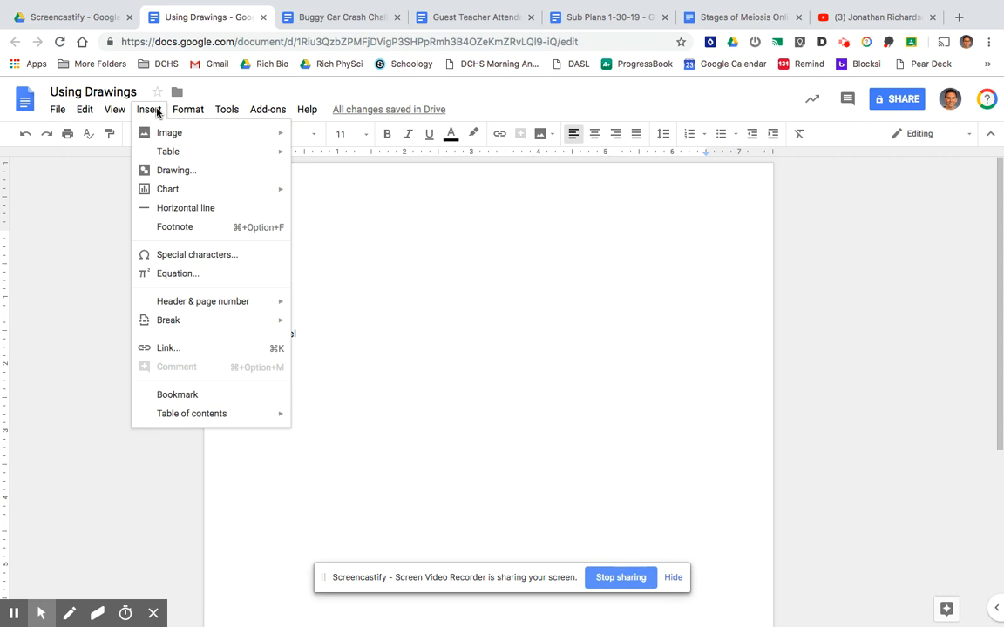
pyautogui.click(176, 171)
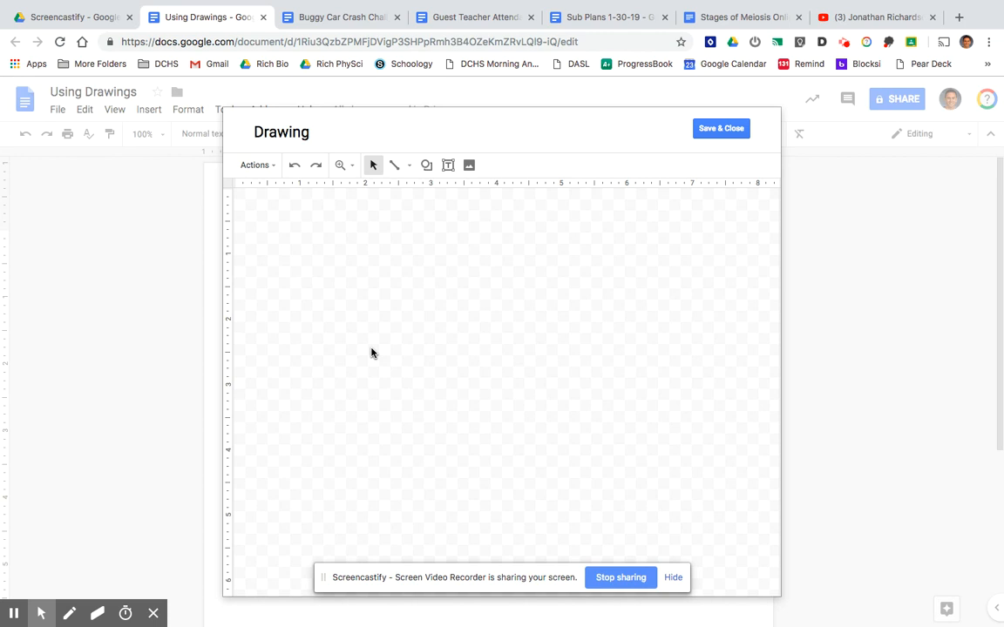
pyautogui.click(469, 165)
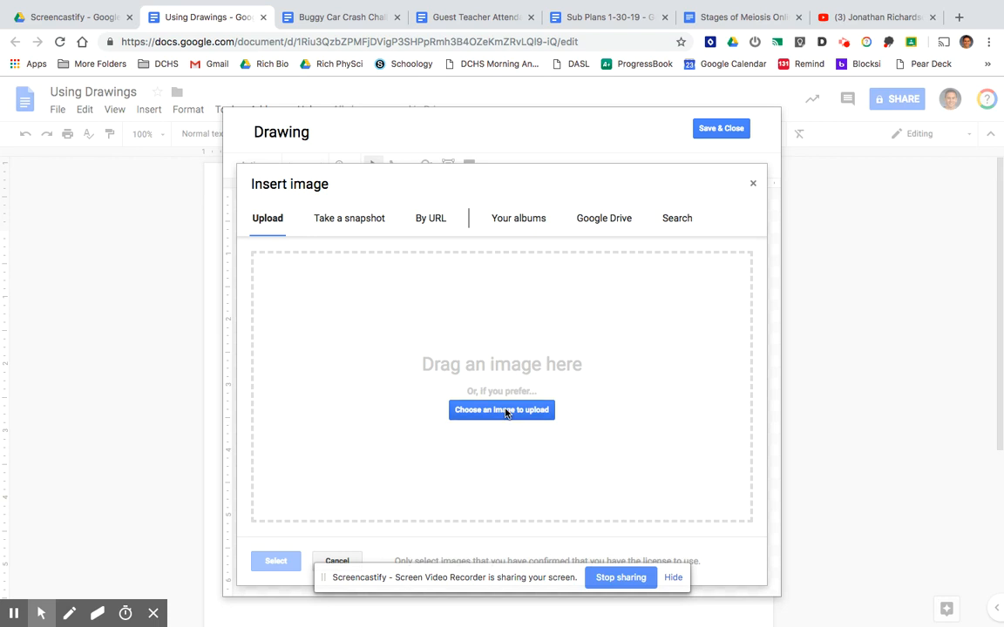
pyautogui.click(505, 411)
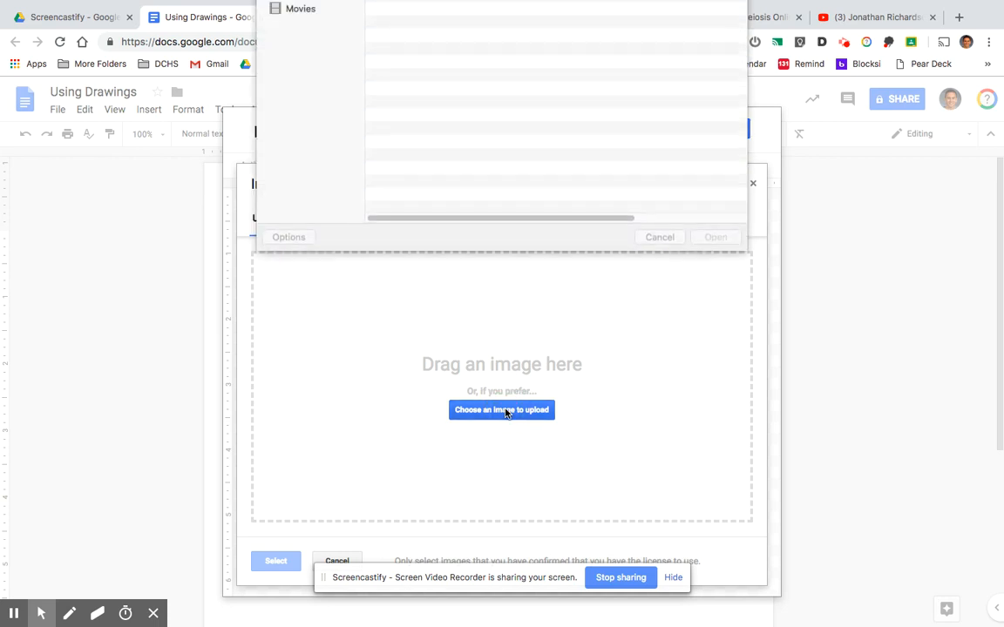
pyautogui.click(302, 89)
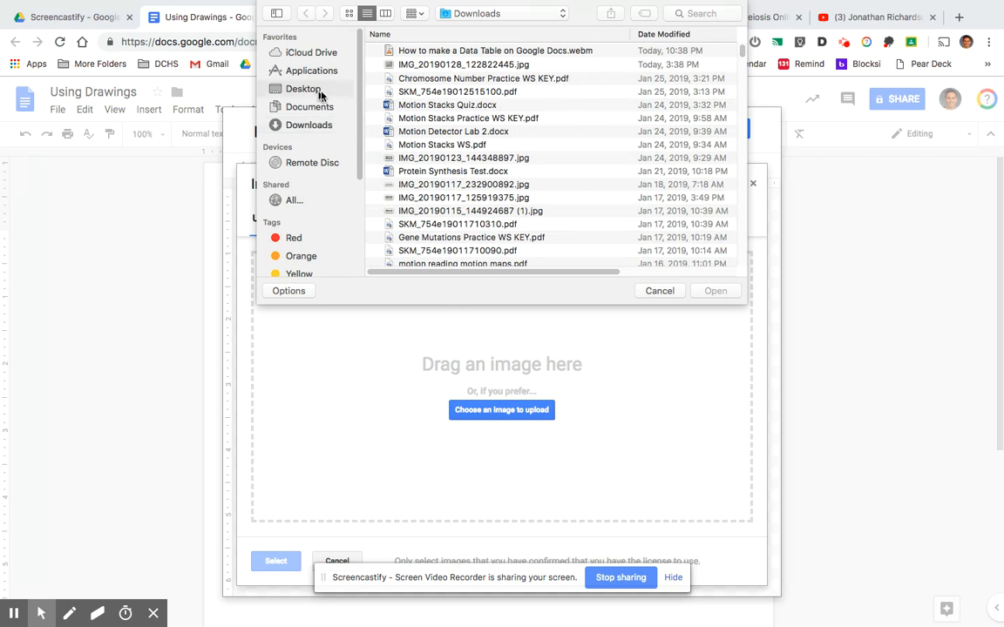
pyautogui.doubleClick(431, 52)
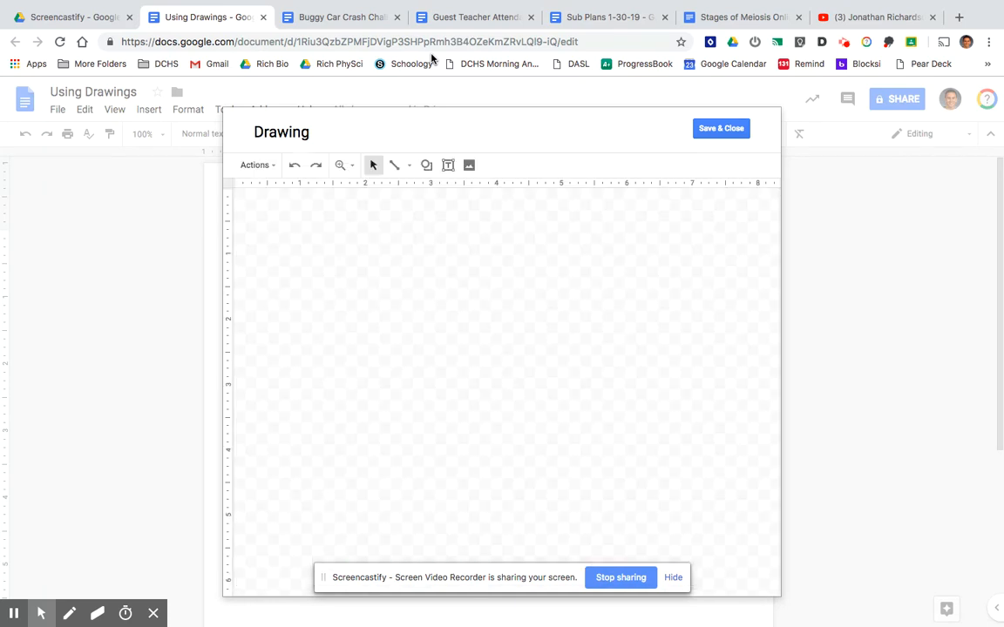
# Shrink the car crash image proportionally and place it near the middle of the drawing canvas.
pyautogui.moveTo(342, 235); pyautogui.dragTo(536, 350)
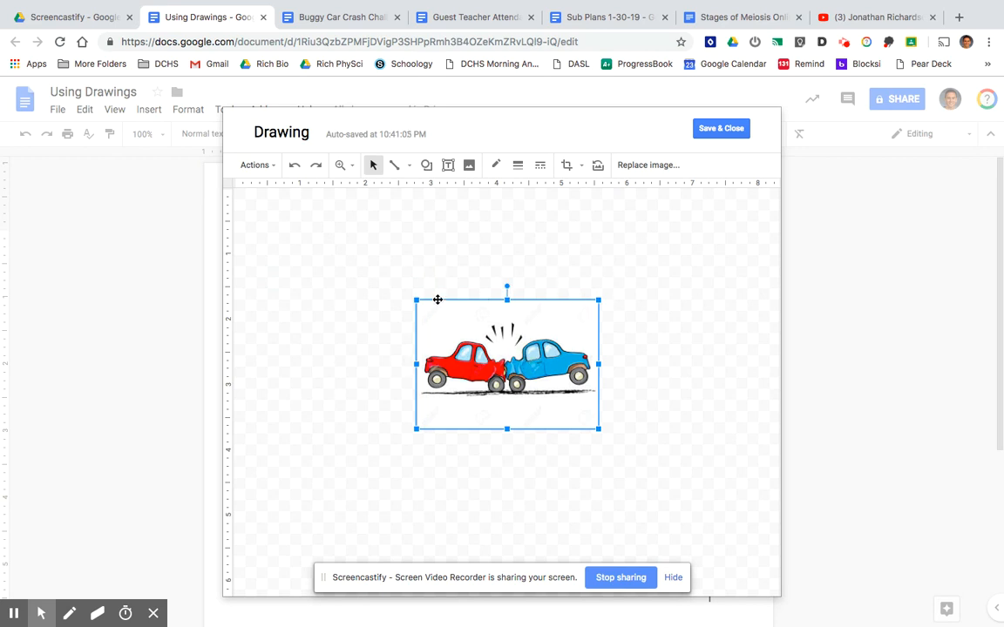
pyautogui.moveTo(415, 300)
pyautogui.mouseDown()
pyautogui.moveTo(466, 338)
pyautogui.moveTo(434, 325)
pyautogui.mouseUp()
pyautogui.click(507, 352)
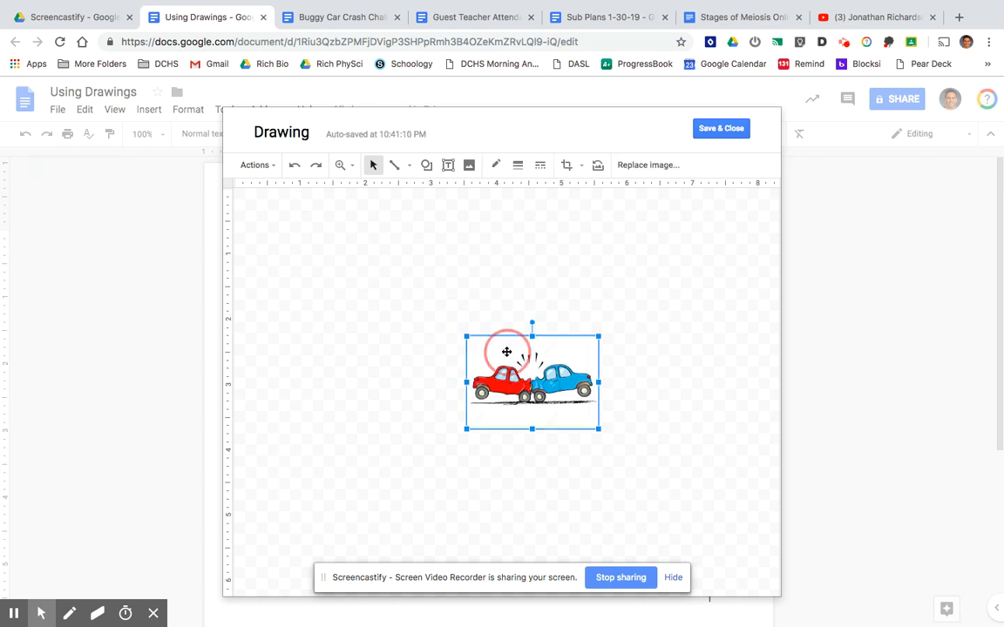
pyautogui.moveTo(499, 352); pyautogui.dragTo(442, 340)
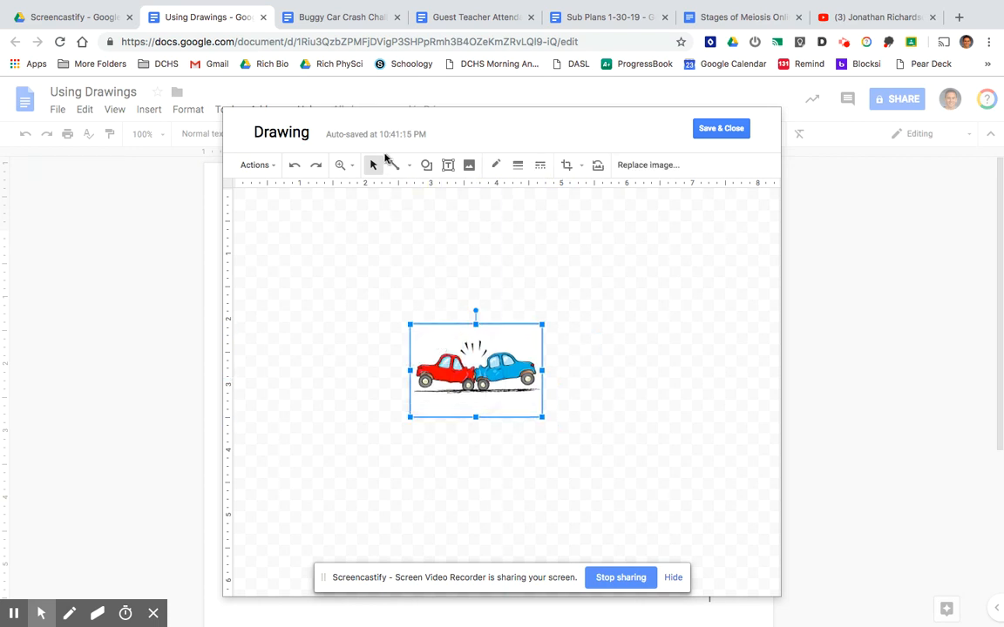
# Draw an arrow pointing at the red car, delete the stray extra arrow, and shift the remaining one slightly away from the image.
pyautogui.click(409, 166)
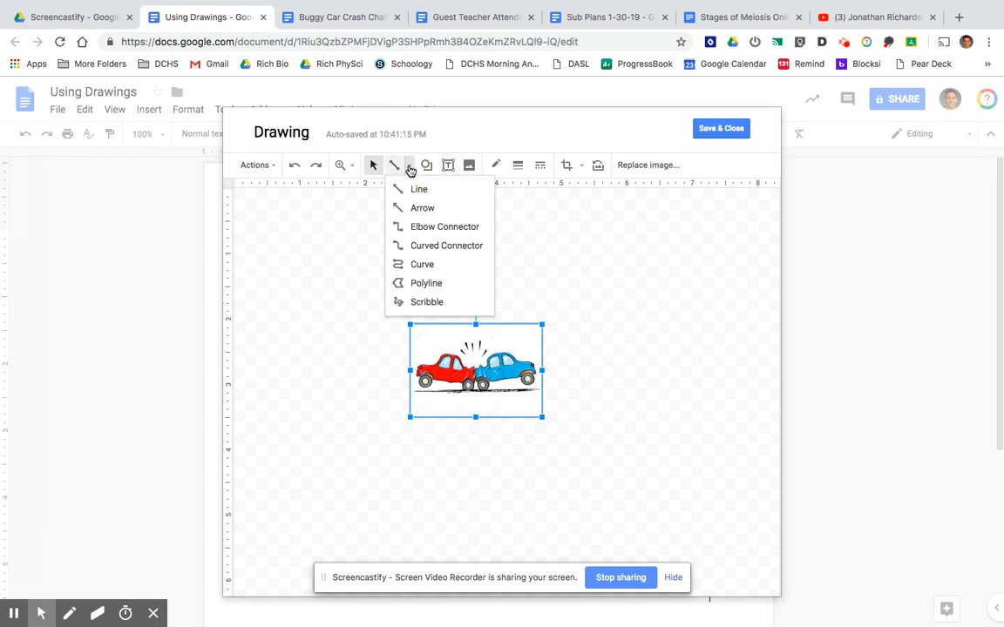
pyautogui.click(416, 207)
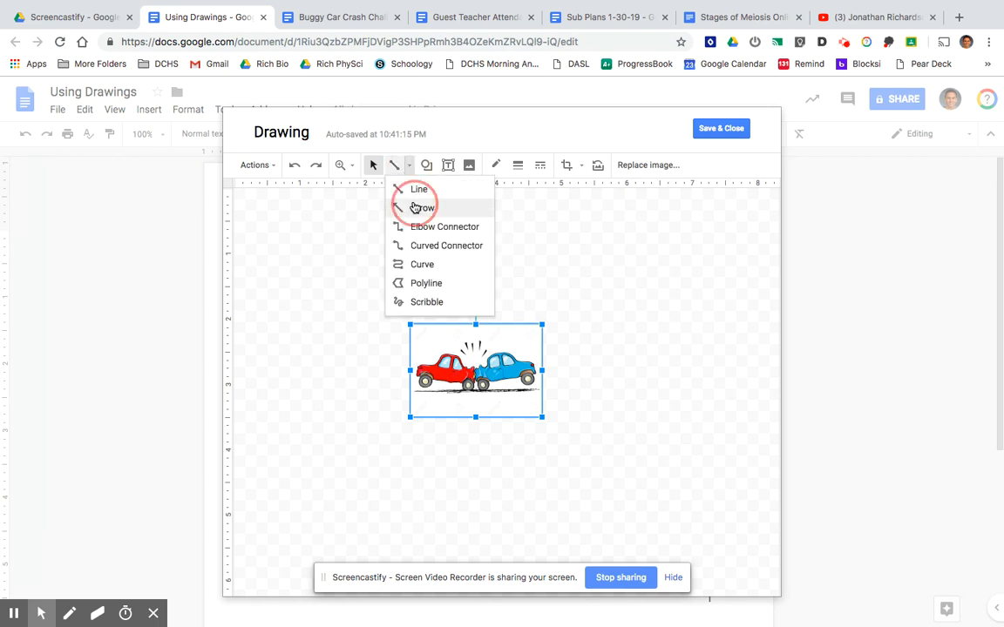
pyautogui.moveTo(344, 358); pyautogui.dragTo(412, 361)
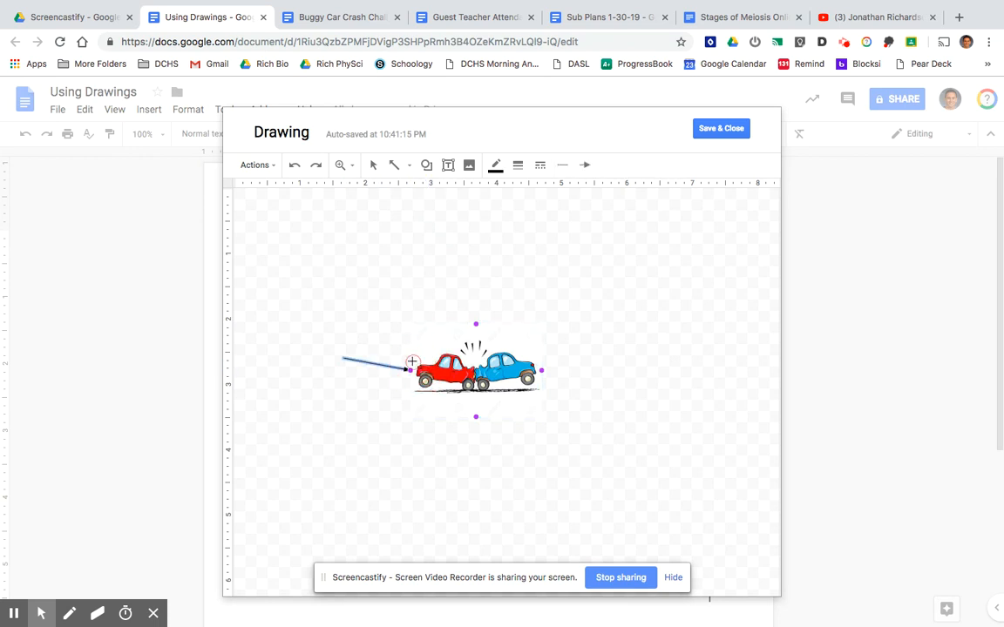
pyautogui.click(384, 365)
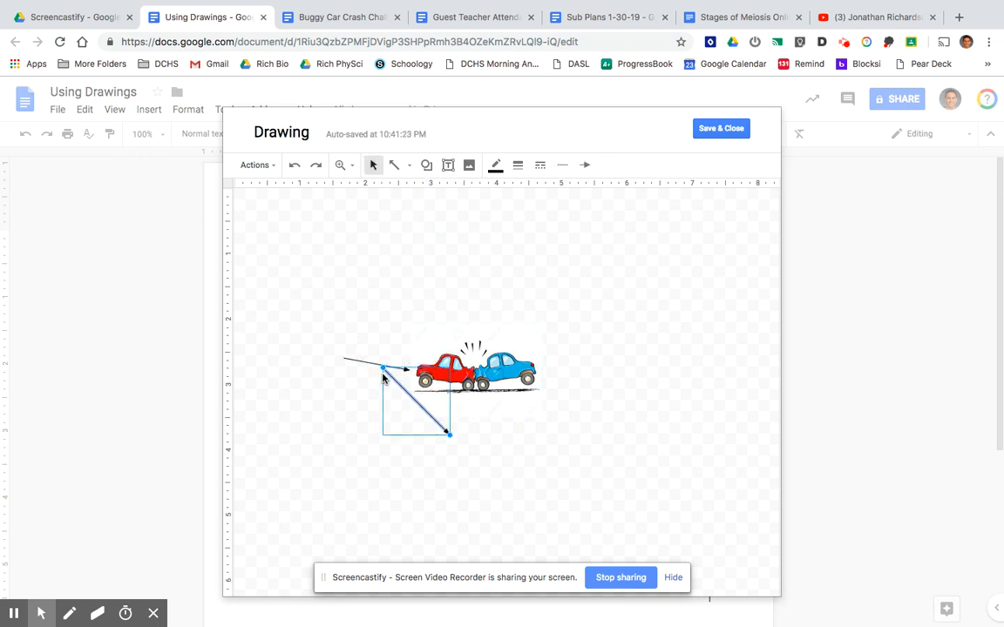
pyautogui.press('Delete')
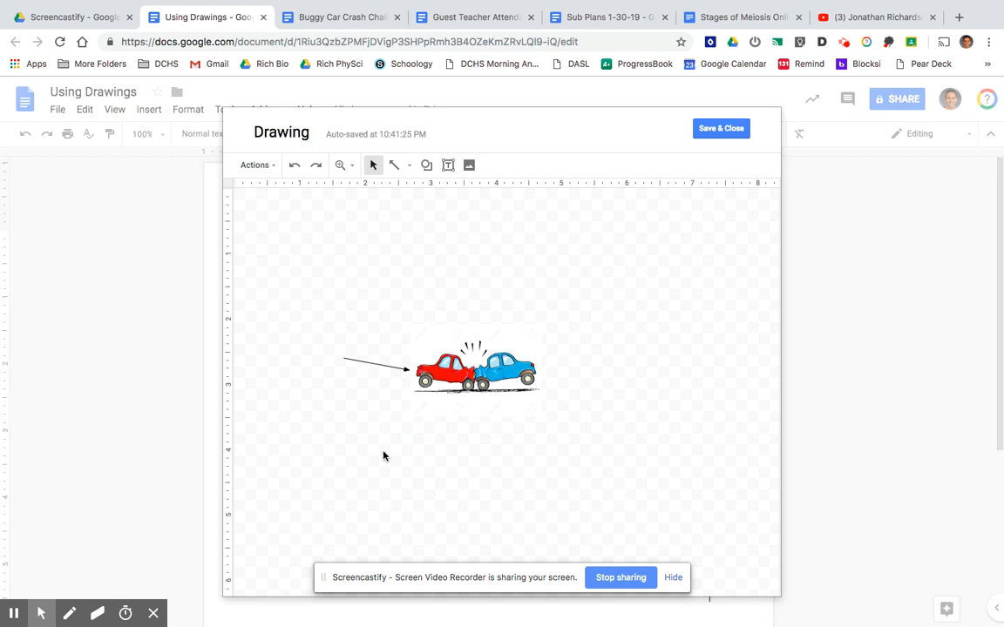
pyautogui.click(385, 369)
pyautogui.moveTo(371, 386)
pyautogui.mouseDown()
pyautogui.moveTo(379, 374)
pyautogui.moveTo(371, 381)
pyautogui.mouseUp()
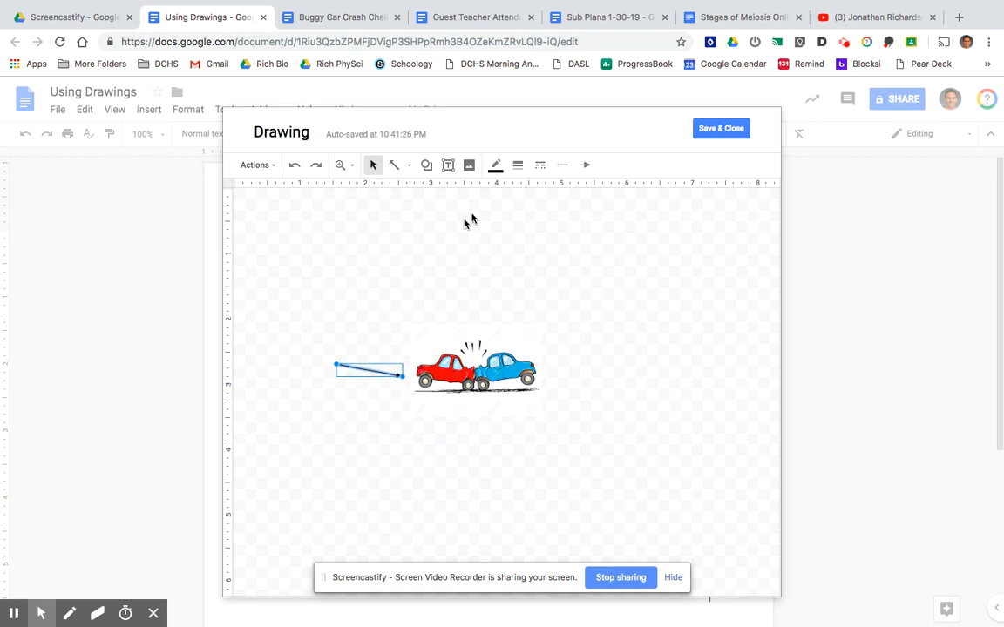
# Set the arrow's line weight to 8px and stretch it into a long horizontal arrow above the cars.
pyautogui.click(520, 166)
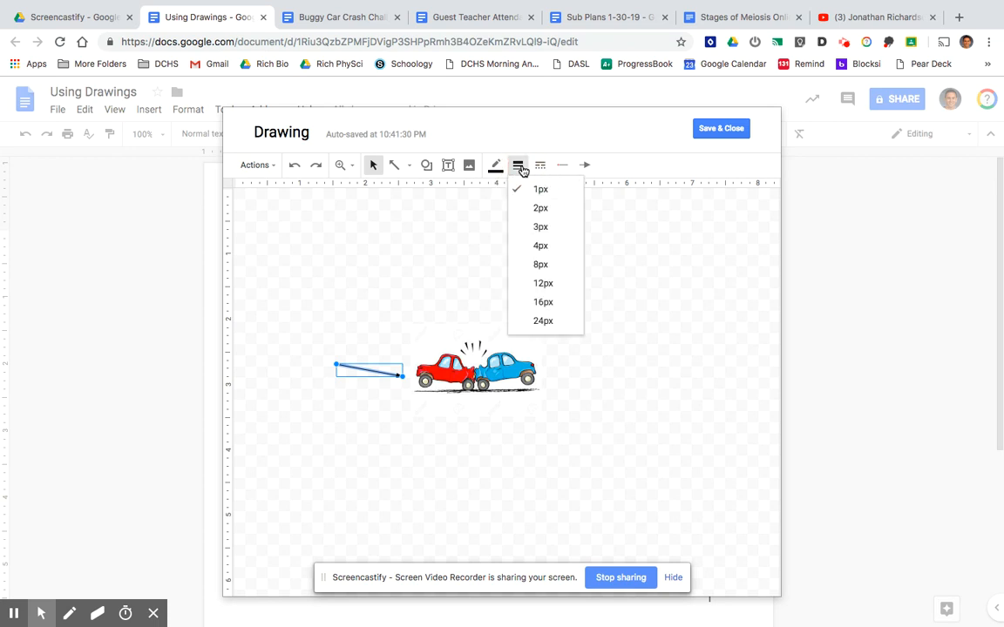
pyautogui.click(528, 264)
pyautogui.click(466, 285)
pyautogui.click(377, 373)
pyautogui.moveTo(377, 373); pyautogui.dragTo(603, 275)
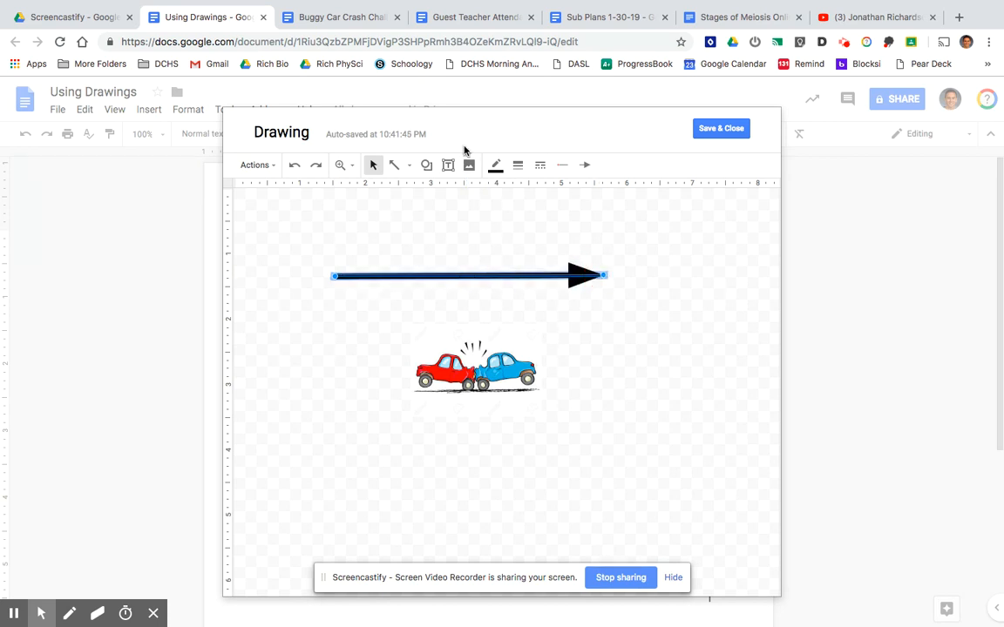
# Draw a short horizontal arrow above the start of the long arrow and set its line weight to 2px.
pyautogui.click(408, 165)
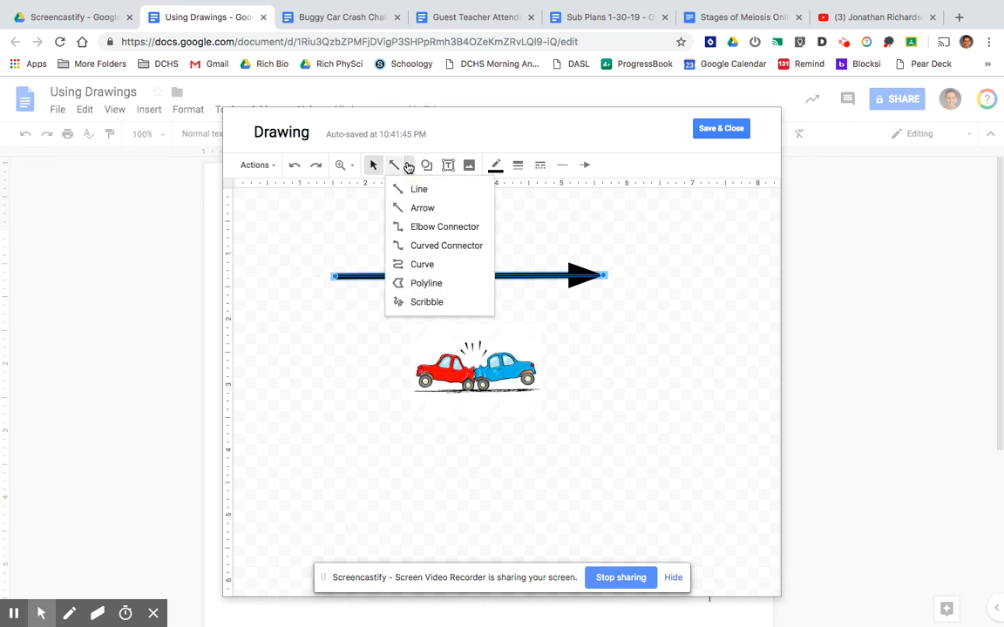
pyautogui.click(412, 208)
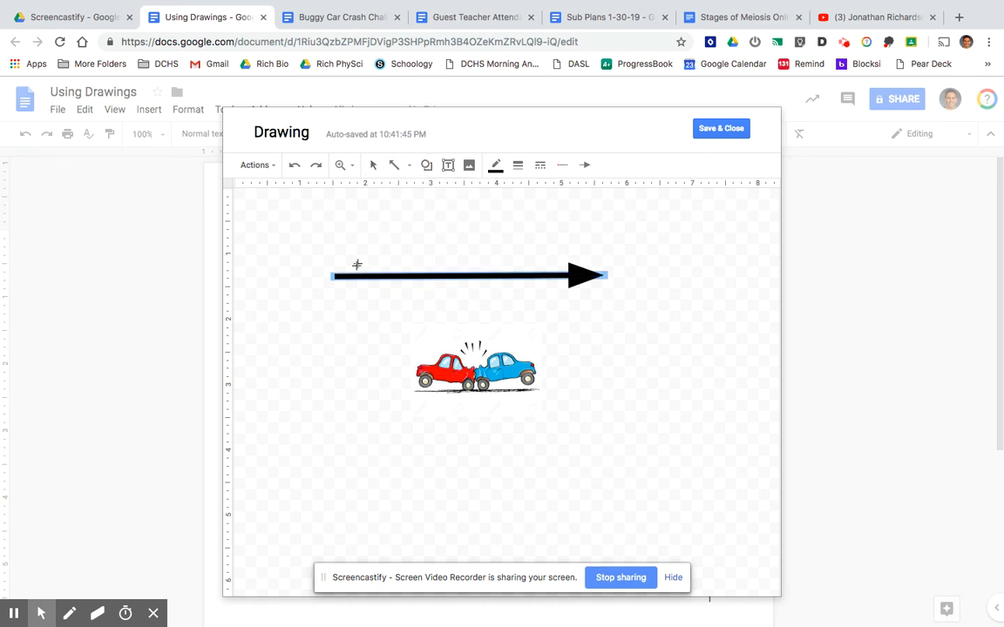
pyautogui.moveTo(336, 254); pyautogui.dragTo(391, 256)
pyautogui.click(379, 255)
pyautogui.press('super+z')
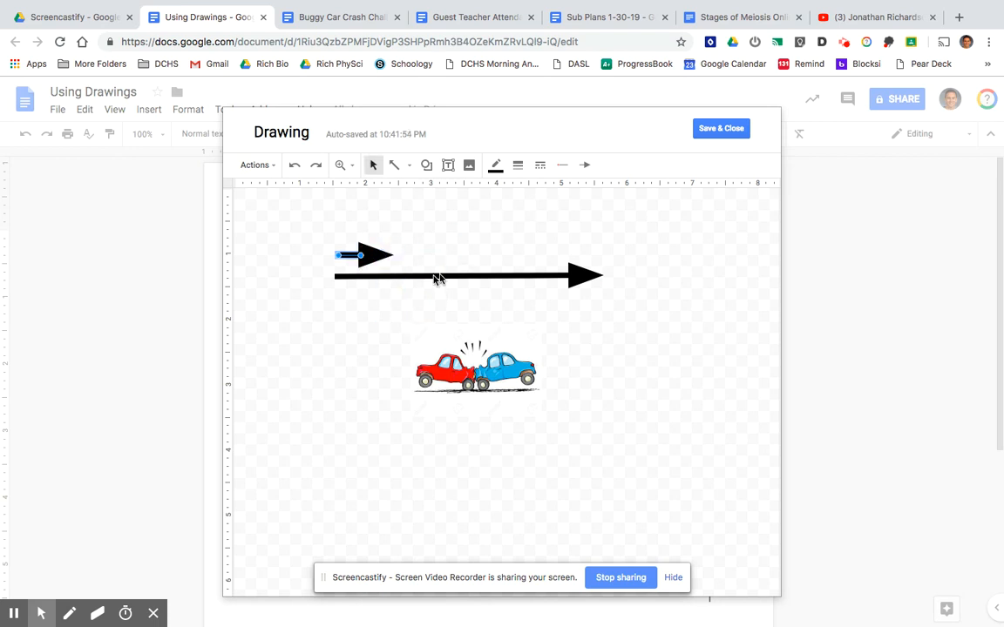
pyautogui.click(517, 166)
pyautogui.click(530, 207)
pyautogui.click(349, 255)
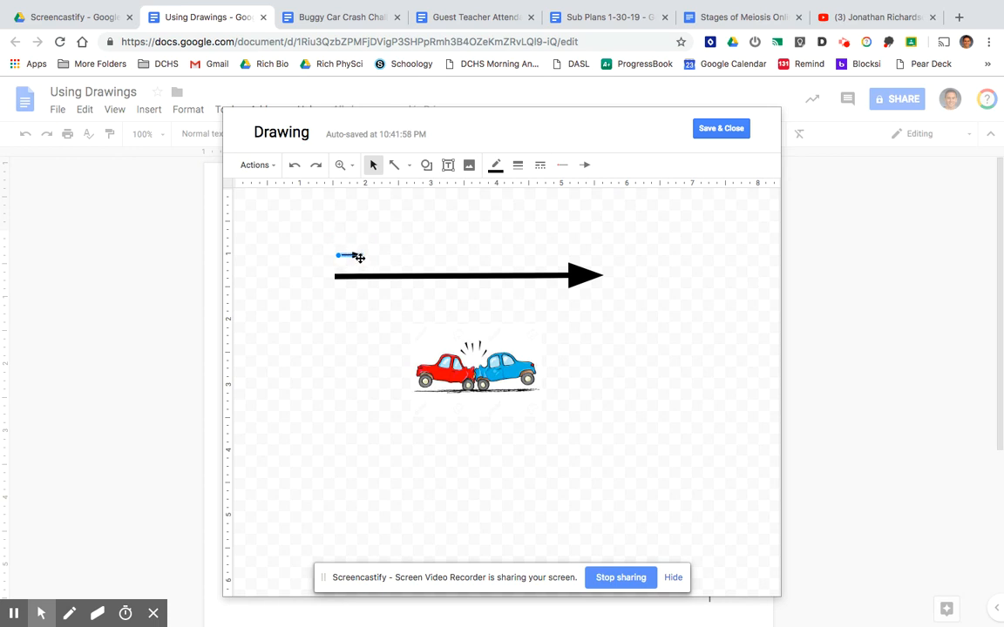
# Duplicate the short arrow twice and align the copies in an evenly spaced row above the long arrow.
pyautogui.press('super+v')
pyautogui.press('Up')
pyautogui.press('Up')
pyautogui.press('Right')
pyautogui.press('Right')
pyautogui.press('Right')
pyautogui.press('Right')
pyautogui.press('super+v')
pyautogui.press('Up')
pyautogui.press('Up')
pyautogui.press('Right')
pyautogui.press('Right')
pyautogui.press('Right')
pyautogui.press('Right')
pyautogui.press('Right')
pyautogui.press('Right')
pyautogui.press('Right')
pyautogui.press('Left')
pyautogui.press('Left')
pyautogui.press('Left')
# Add a fourth copy of the short arrow at the end of the row and colour it red.
pyautogui.press('super+d')
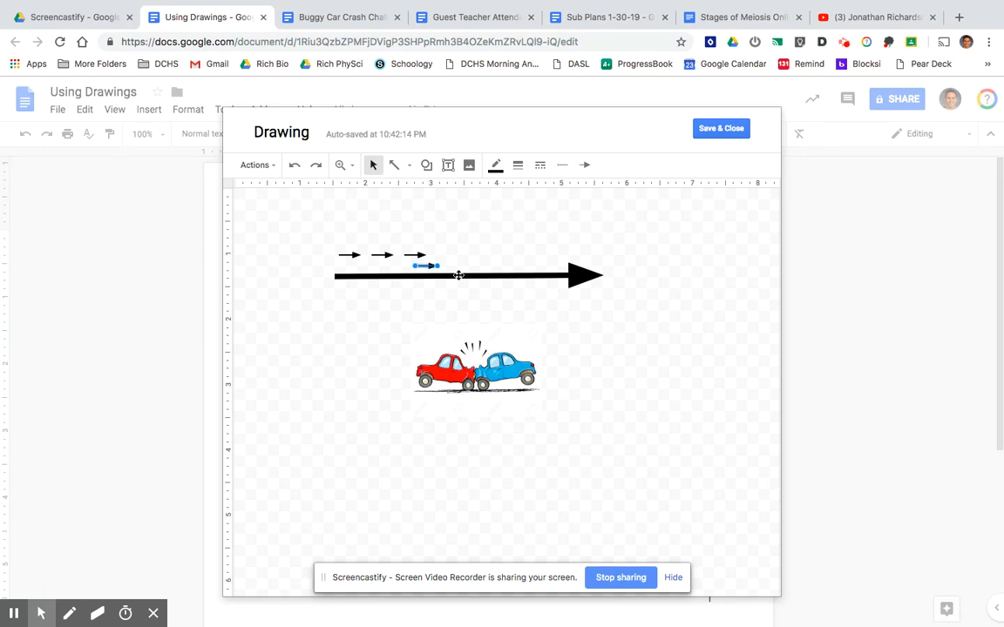
pyautogui.press('Up')
pyautogui.press('Up')
pyautogui.press('Right')
pyautogui.press('Right')
pyautogui.press('Right')
pyautogui.press('Right')
pyautogui.press('Right')
pyautogui.click(496, 164)
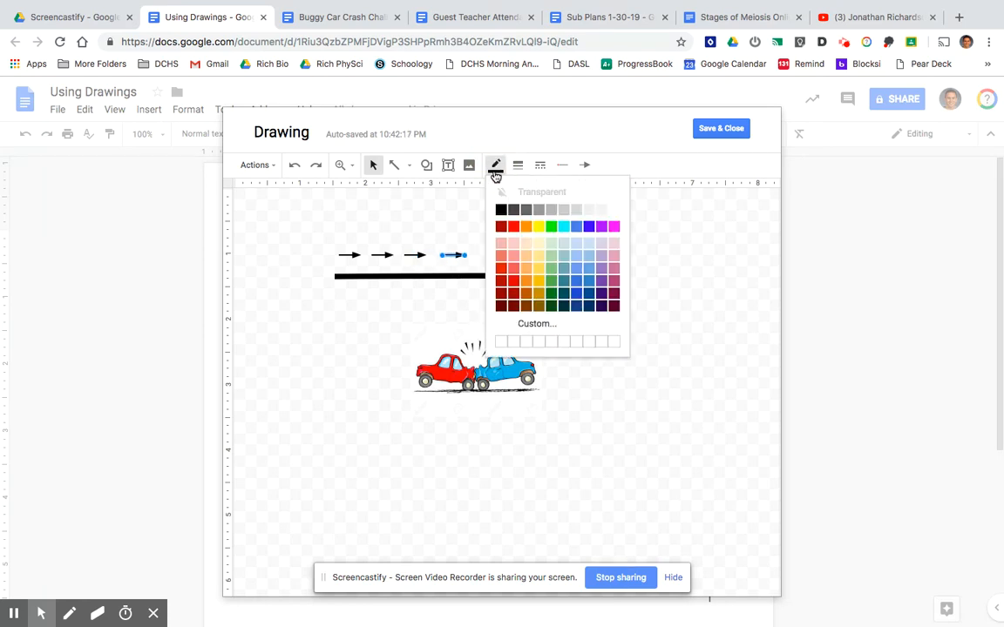
pyautogui.click(510, 226)
pyautogui.click(501, 312)
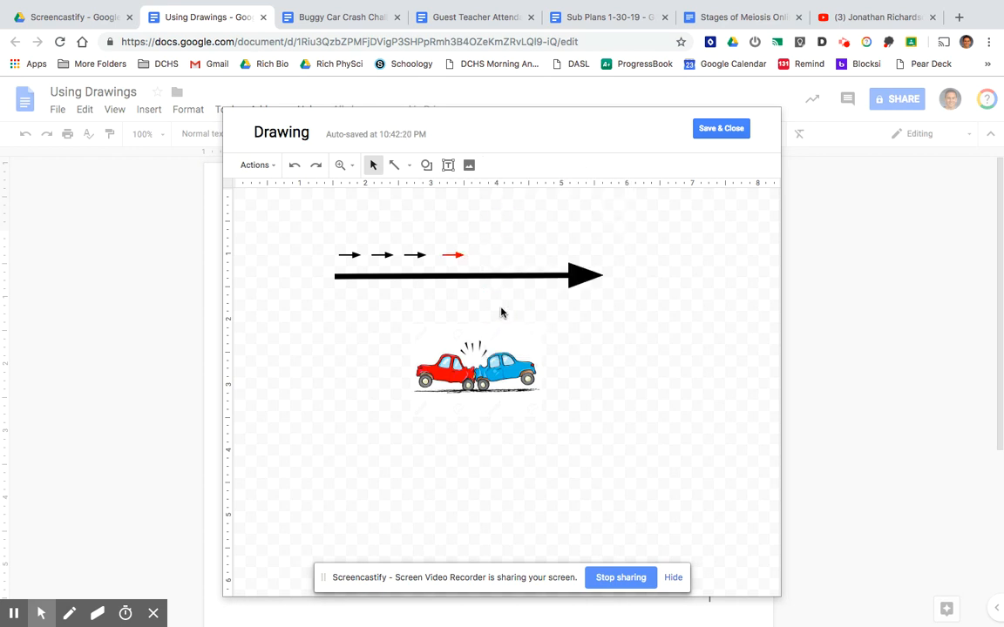
# Draw a smiley face shape beside the red car, just below the long arrow.
pyautogui.click(427, 166)
pyautogui.moveTo(458, 194)
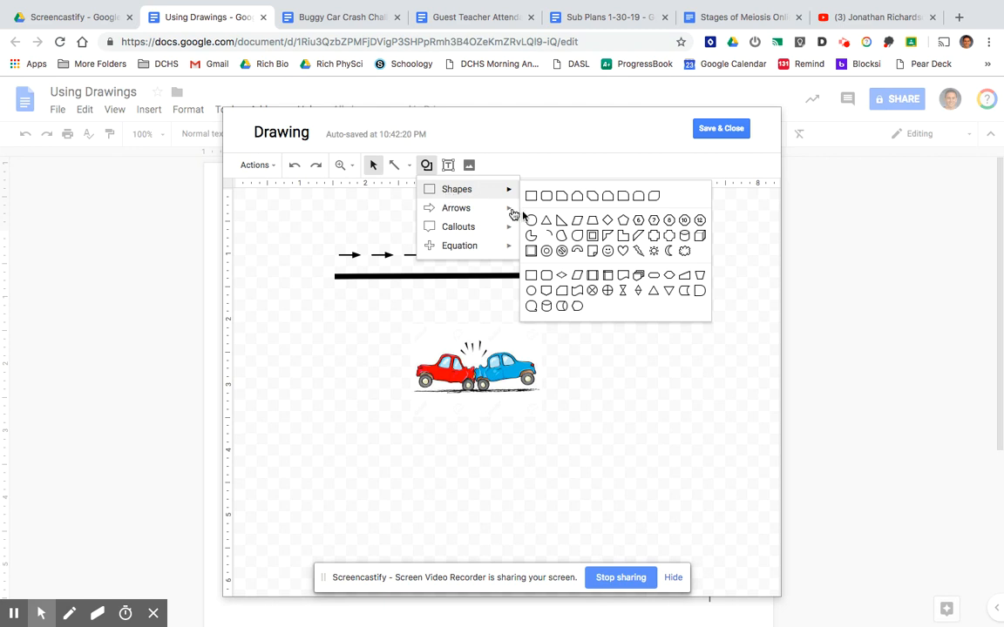
pyautogui.click(607, 253)
pyautogui.moveTo(366, 316); pyautogui.dragTo(407, 355)
pyautogui.moveTo(304, 614)
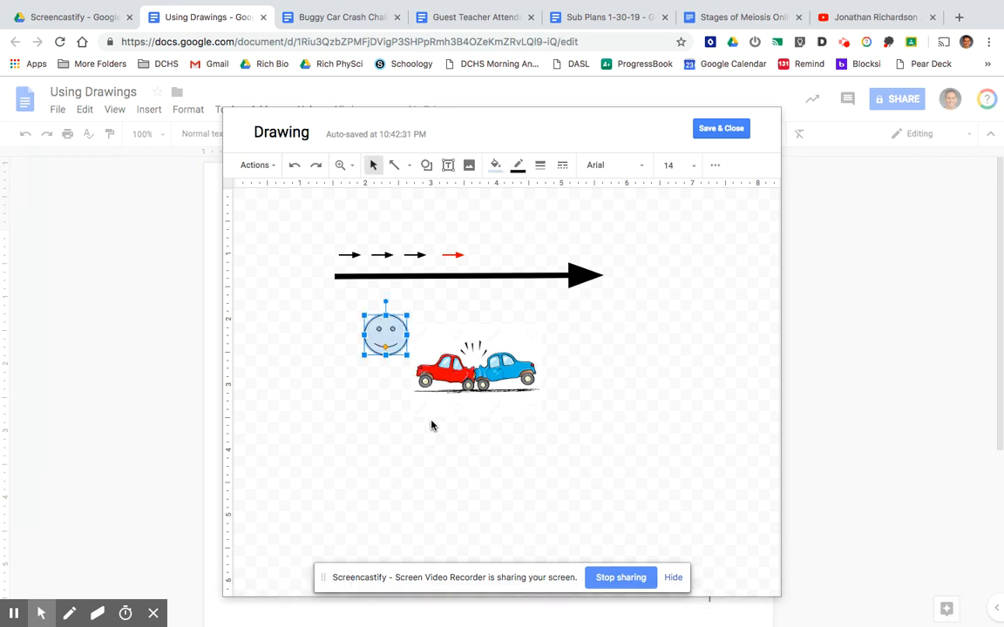
# Add a text box above the blue car reading "This is text" in Pacifico size 18, and save the drawing into the document.
pyautogui.click(447, 165)
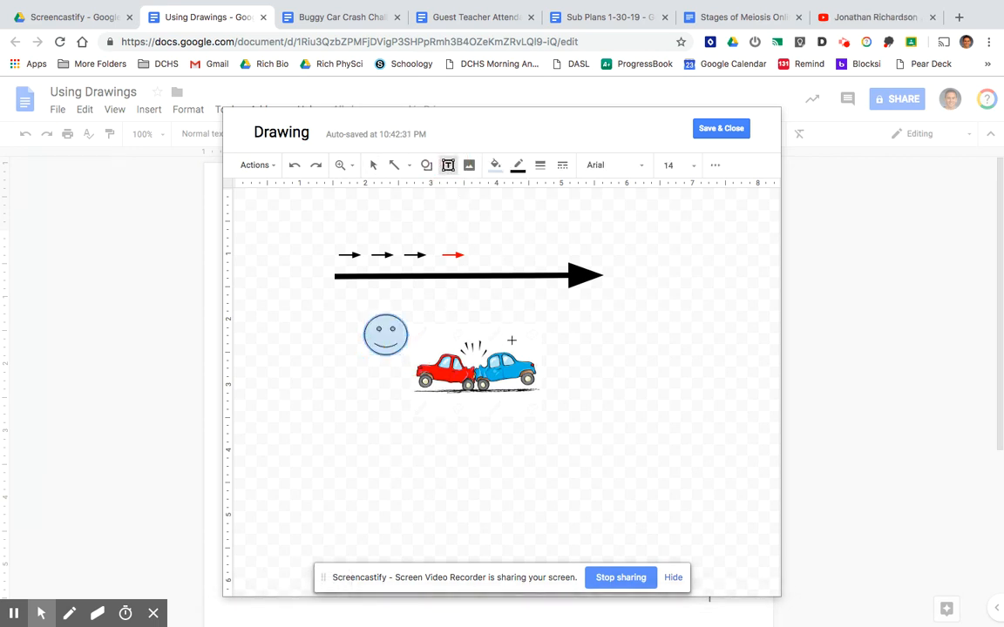
pyautogui.moveTo(479, 296); pyautogui.dragTo(574, 320)
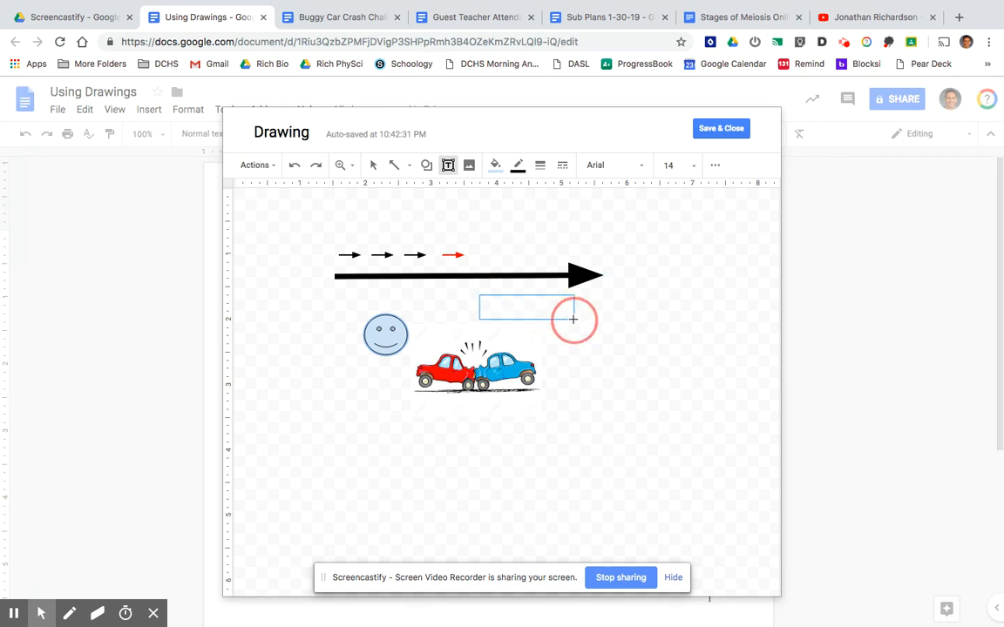
pyautogui.click(643, 166)
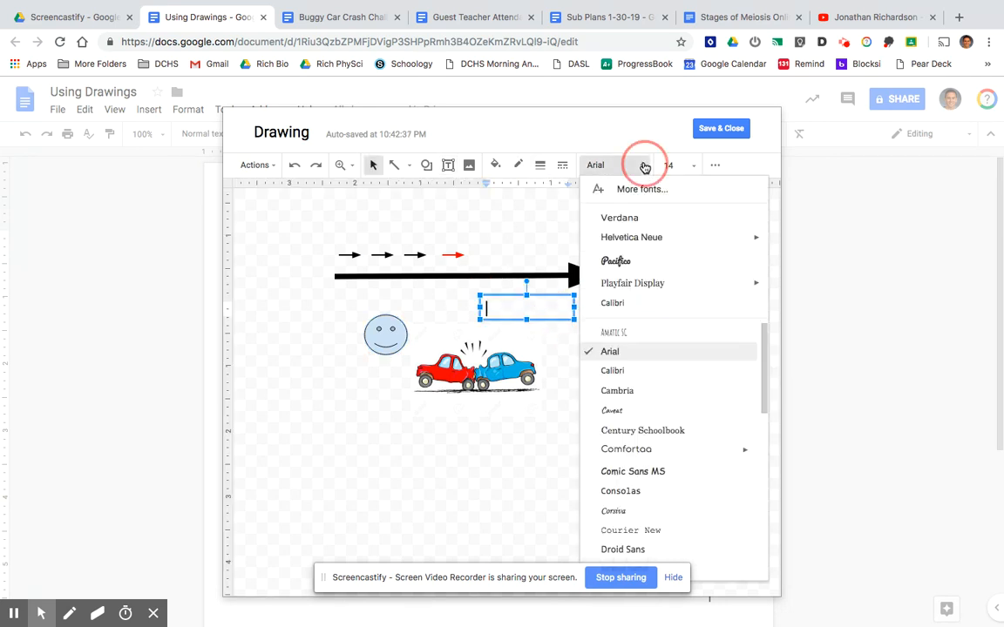
pyautogui.click(635, 263)
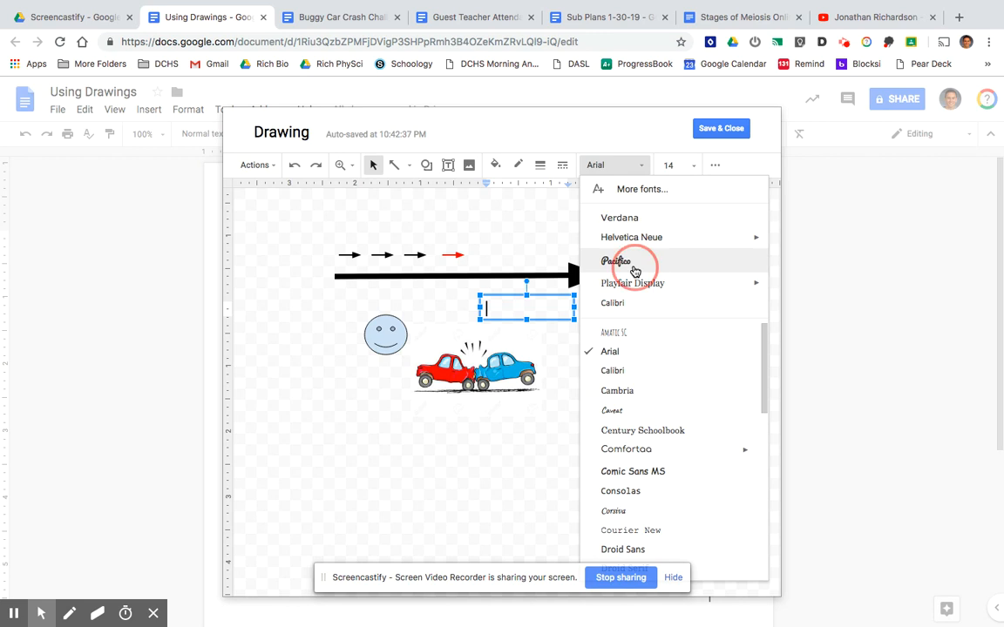
pyautogui.click(693, 165)
pyautogui.click(674, 344)
pyautogui.write('T')
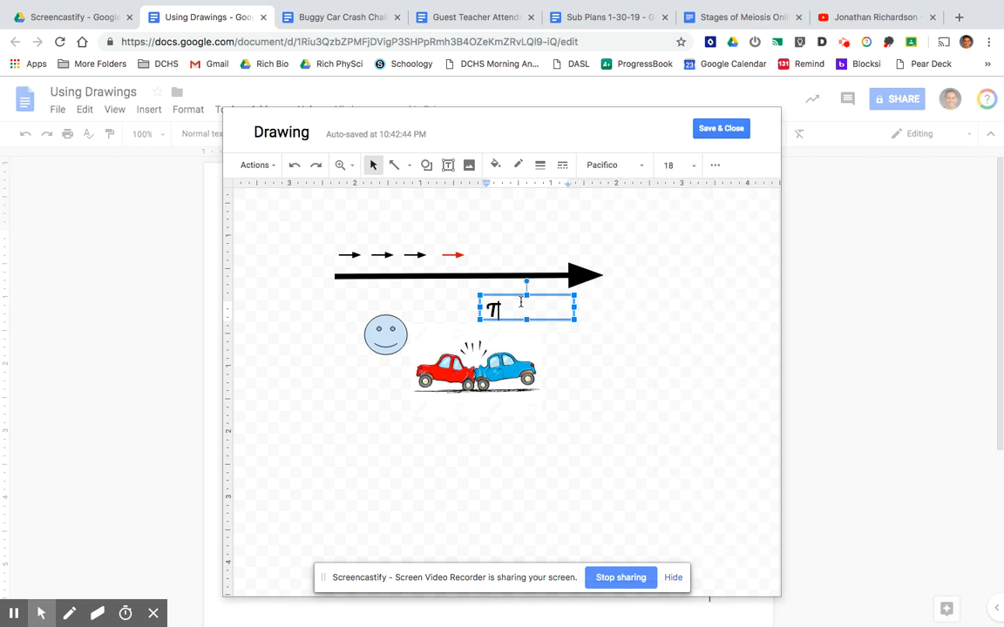
pyautogui.write('his is text')
pyautogui.click(571, 380)
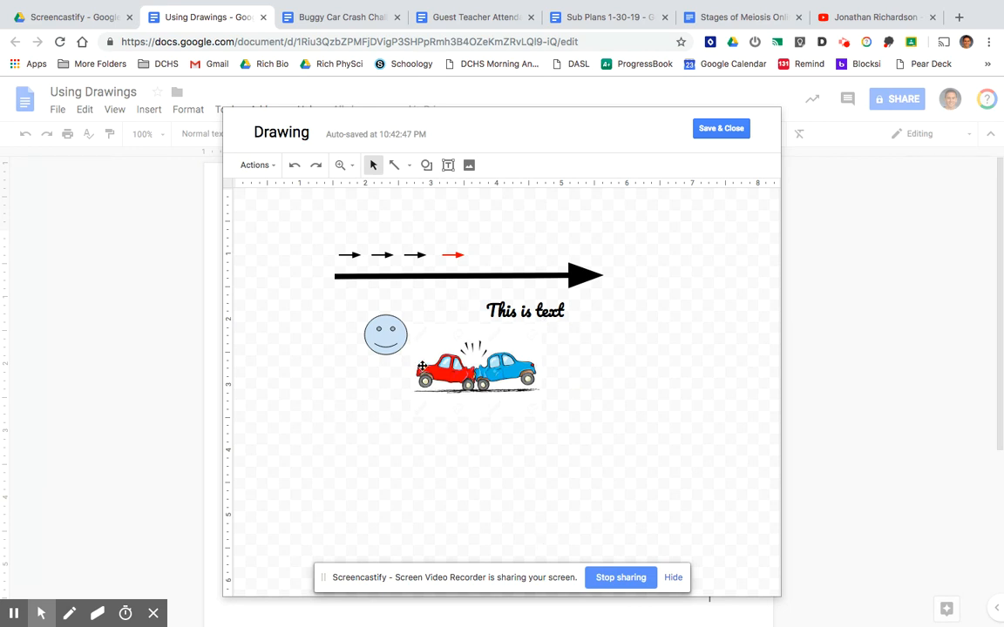
pyautogui.click(707, 129)
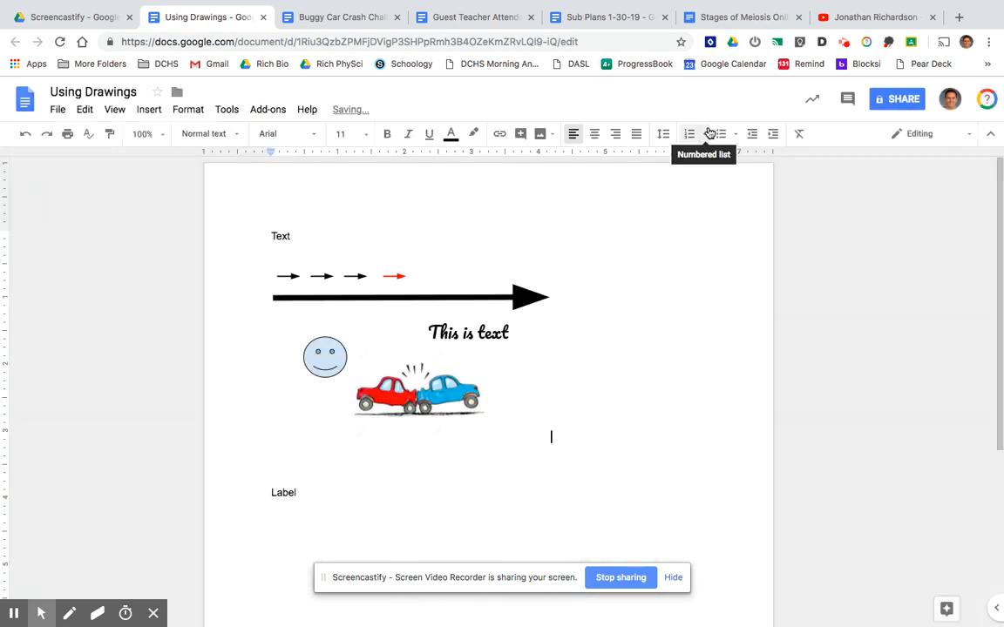
# Reopen the inserted drawing, move the smiley face up and right to just beneath the long arrow, and save the change into the document.
pyautogui.click(460, 311)
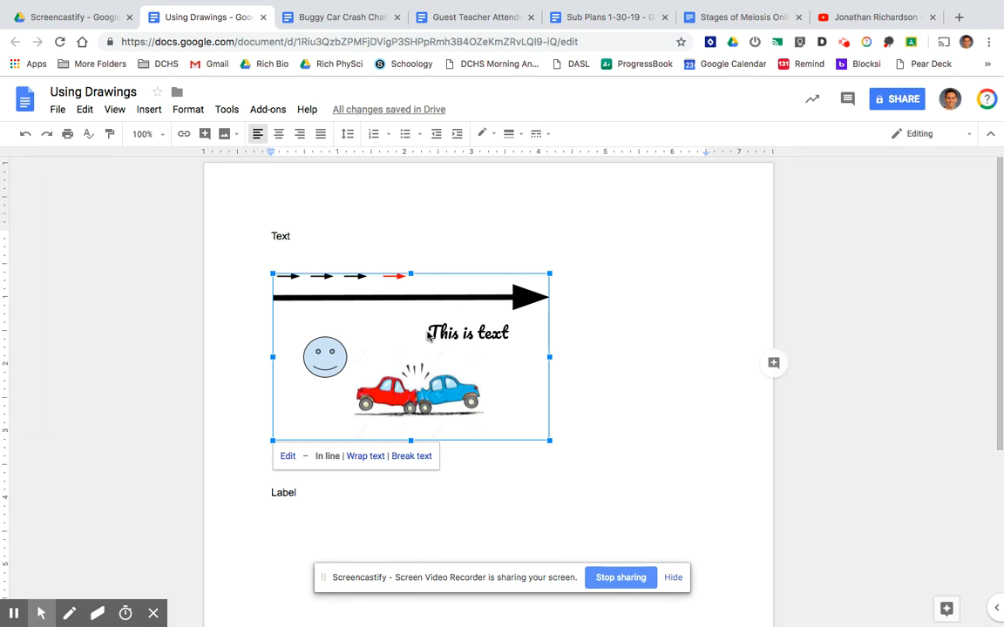
pyautogui.click(450, 486)
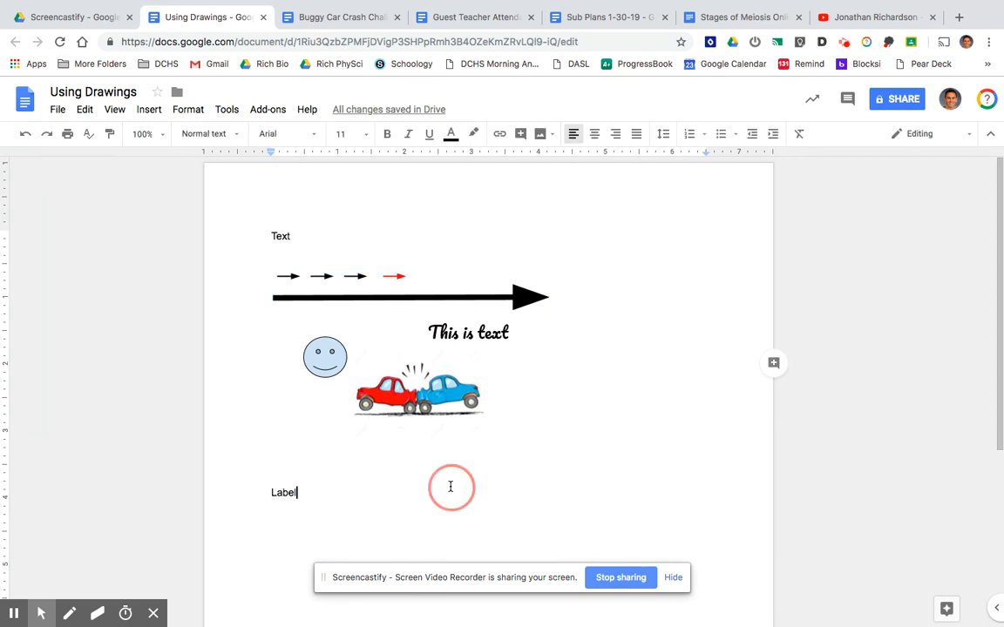
pyautogui.click(336, 393)
pyautogui.click(287, 456)
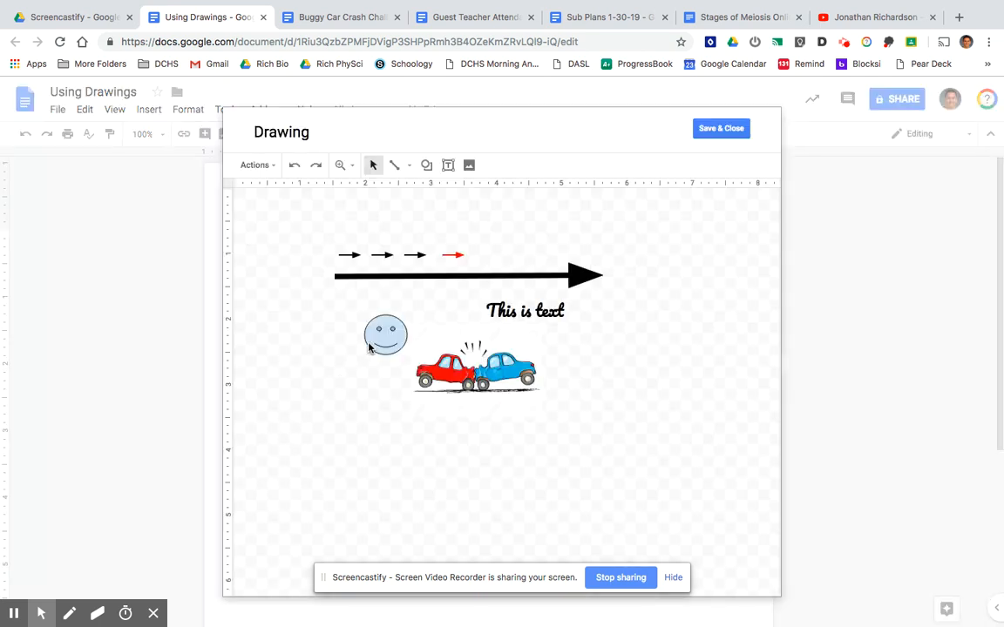
pyautogui.click(386, 339)
pyautogui.moveTo(388, 340); pyautogui.dragTo(412, 305)
pyautogui.click(718, 128)
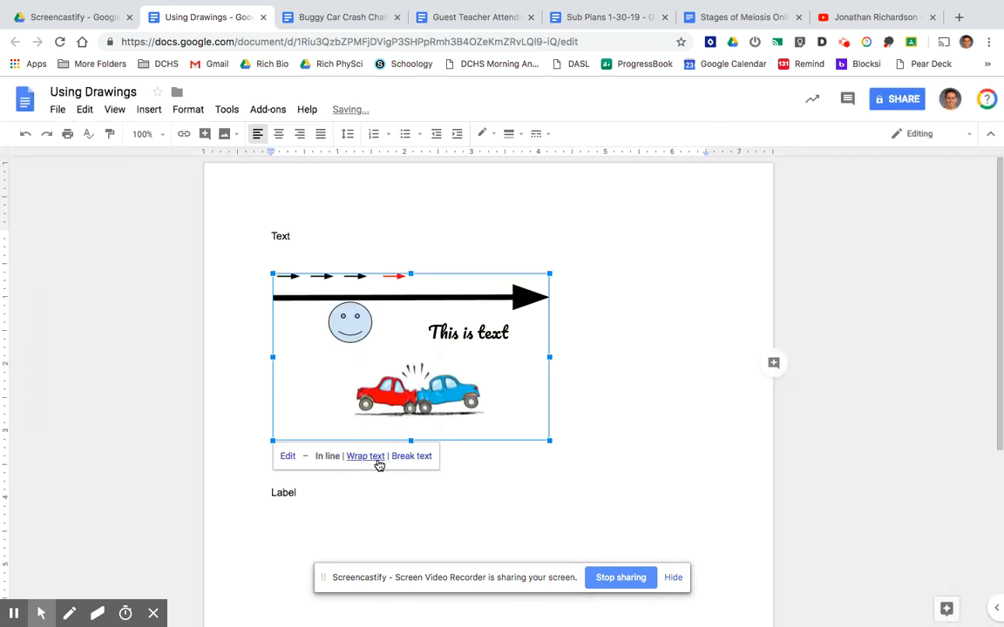
# Set the drawing to wrap text with a 0" margin.
pyautogui.click(297, 479)
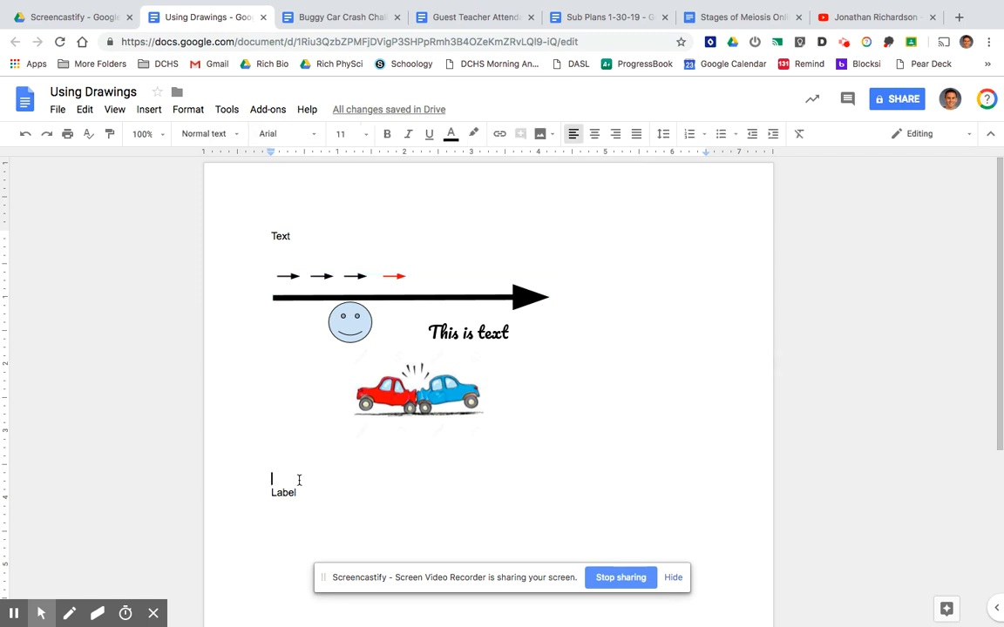
pyautogui.click(387, 333)
pyautogui.click(377, 458)
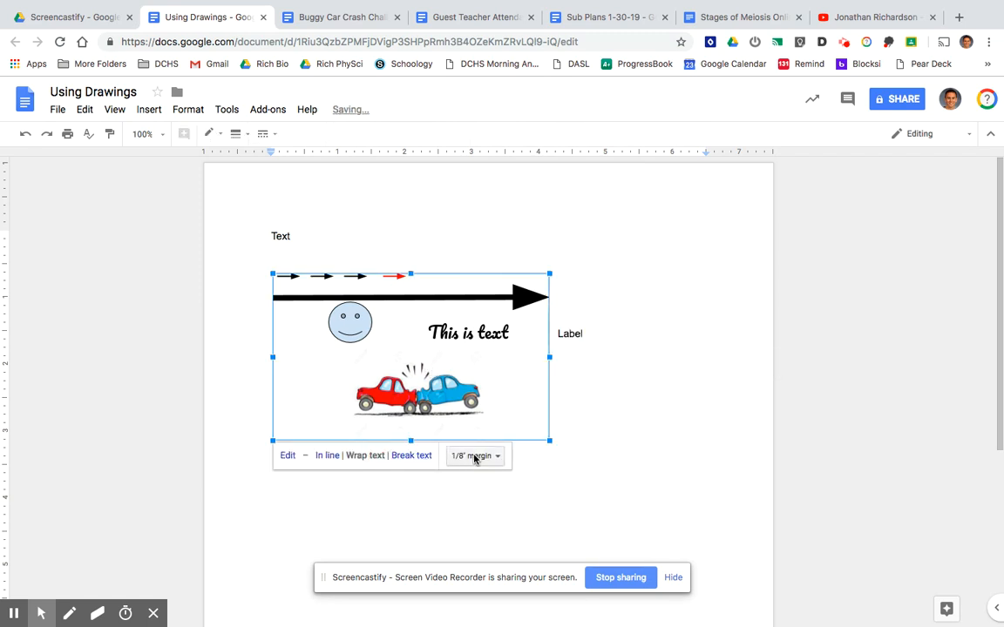
pyautogui.click(475, 457)
pyautogui.click(485, 476)
# Insert blank lines before "Label" to push it below the drawing.
pyautogui.click(556, 320)
pyautogui.press('Return')
pyautogui.press('Return')
pyautogui.press('Return')
pyautogui.press('Return')
pyautogui.press('Return')
pyautogui.press('Return')
pyautogui.press('Return')
pyautogui.press('Return')
pyautogui.press('Return')
pyautogui.press('Return')
# Move the wrapped drawing to the right of the "Text" line and back between the "Text" and "Label" lines, slightly indented.
pyautogui.moveTo(477, 311); pyautogui.dragTo(668, 286)
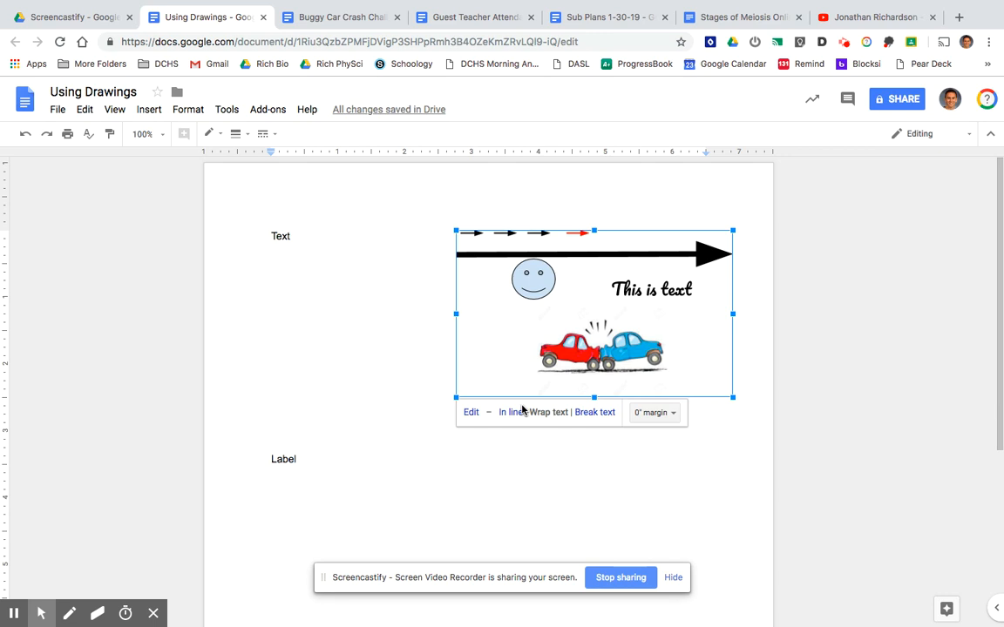
pyautogui.moveTo(594, 314)
pyautogui.mouseDown()
pyautogui.moveTo(525, 377)
pyautogui.moveTo(347, 341)
pyautogui.moveTo(397, 351)
pyautogui.mouseUp()
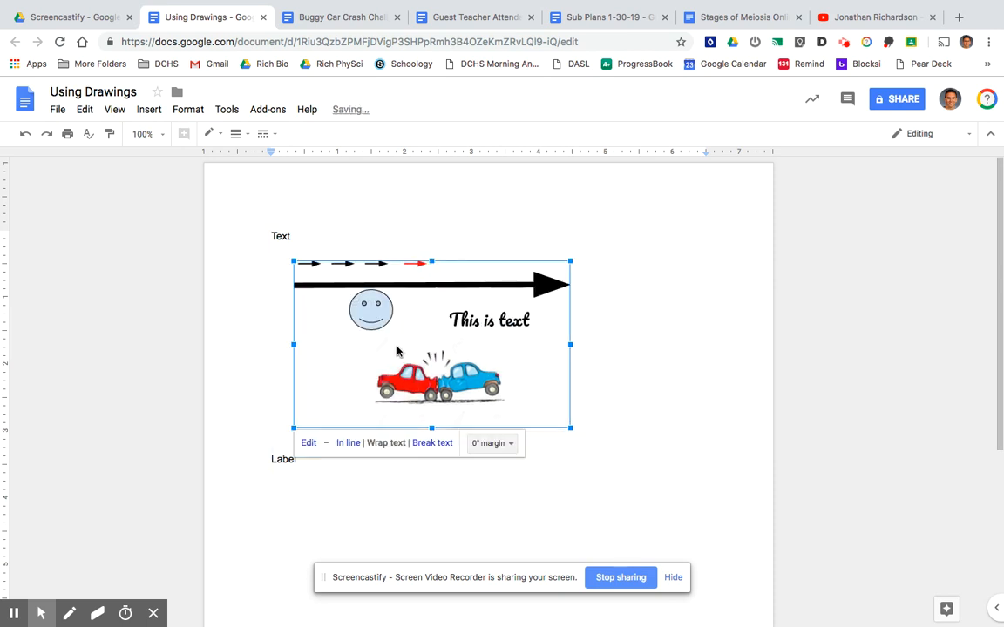
# Reopen the drawing to examine the available line types and download formats, and return to the document.
pyautogui.doubleClick(398, 351)
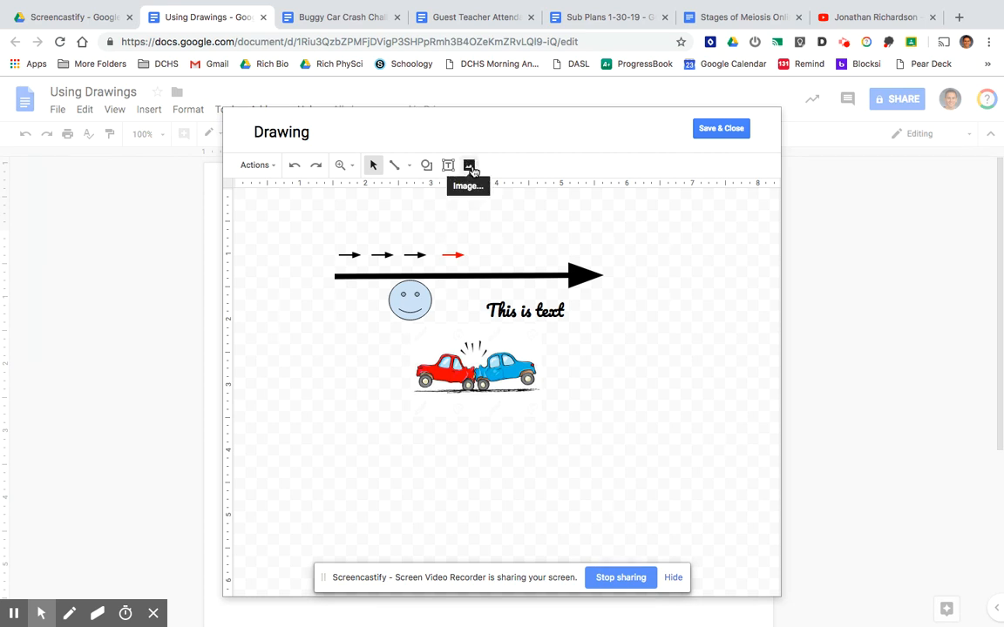
pyautogui.click(409, 165)
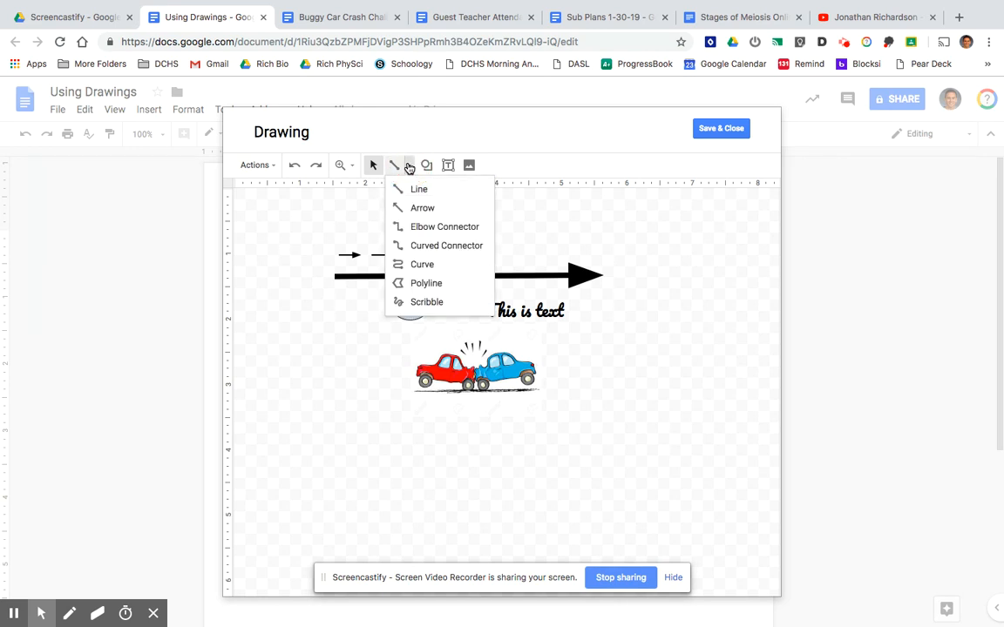
pyautogui.click(409, 166)
pyautogui.click(268, 165)
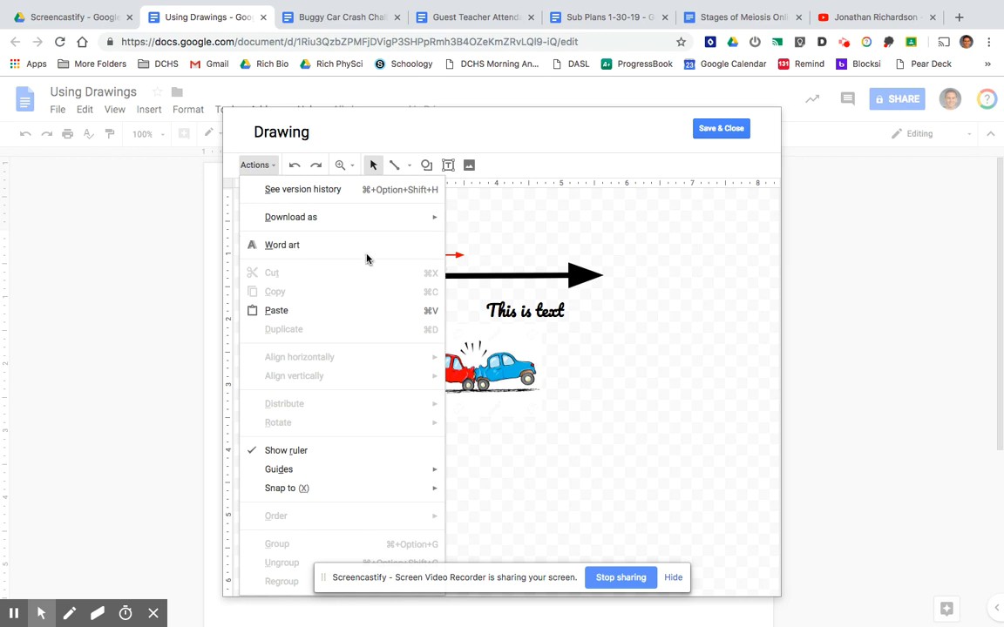
pyautogui.moveTo(380, 218)
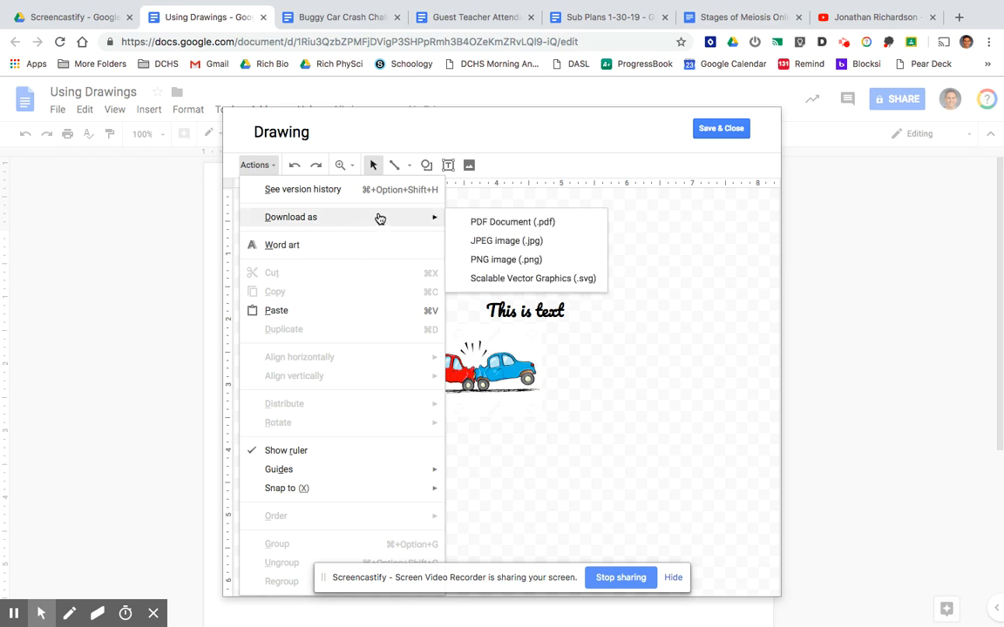
pyautogui.click(658, 253)
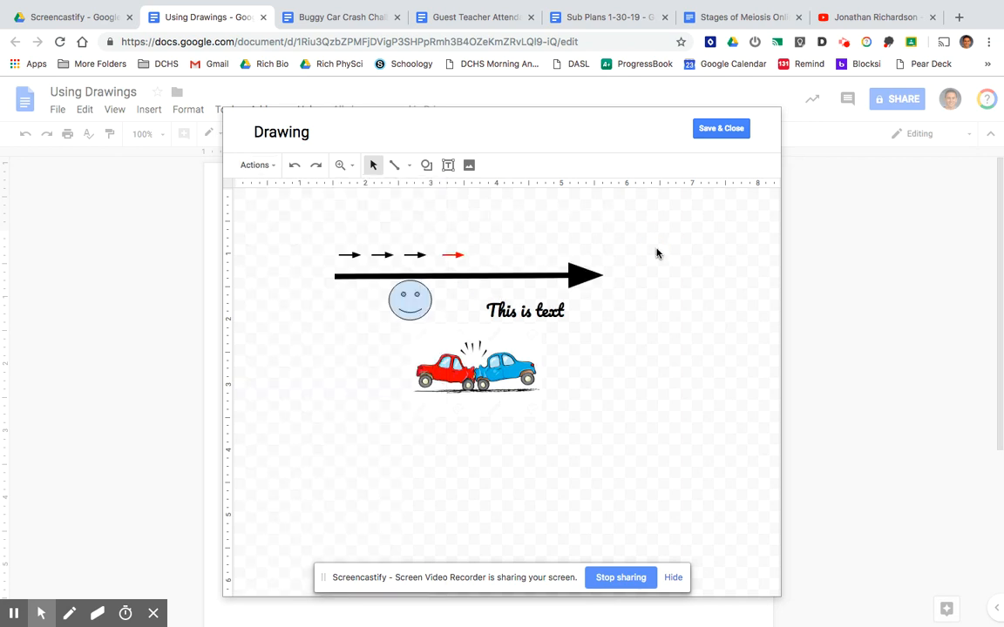
pyautogui.click(721, 128)
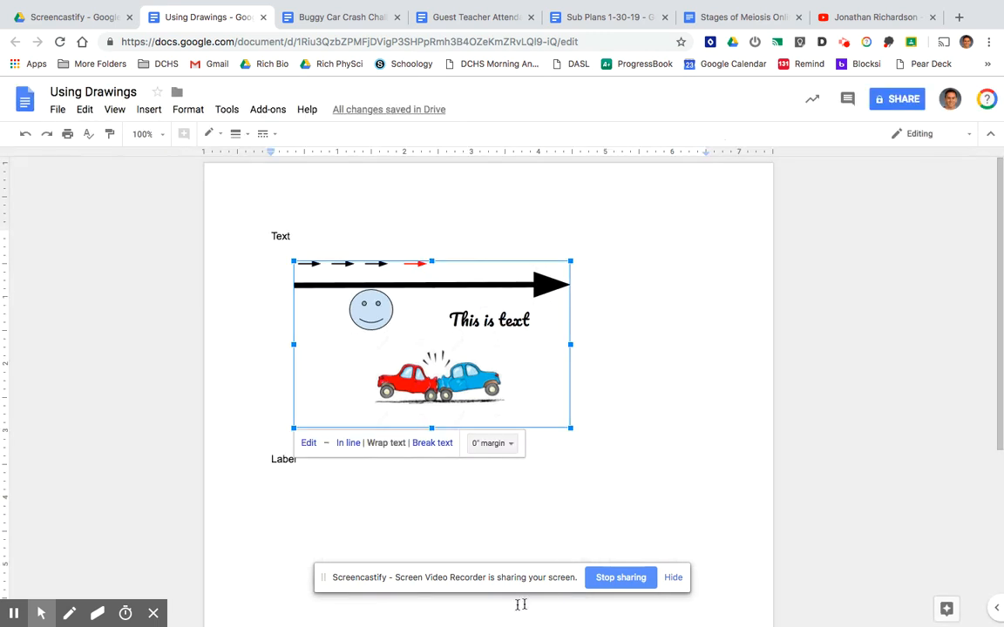